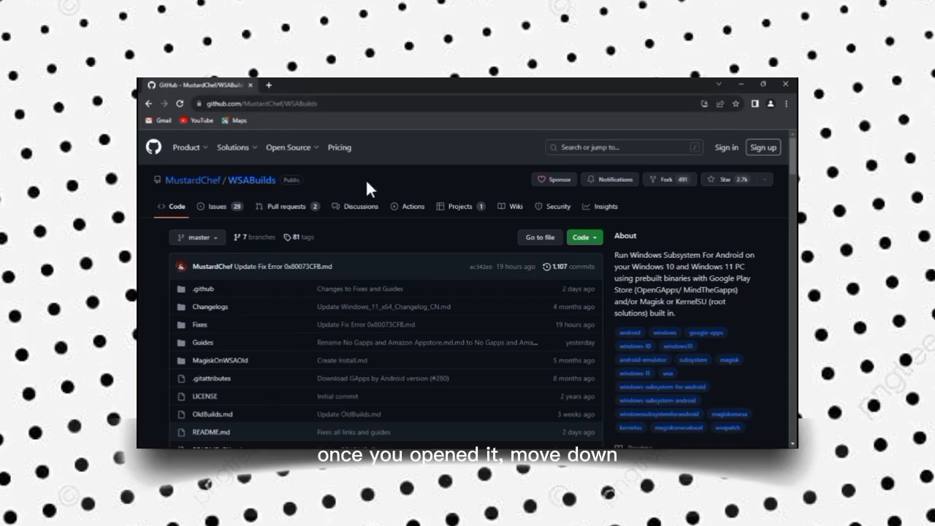
# Step: Scroll the WSABuilds README down to its Windows 11 and Windows 10 download table
pyautogui.scroll(-3, 365, 183)
pyautogui.scroll(-3, 368, 192)
pyautogui.scroll(-2, 368, 192)
pyautogui.scroll(-2, 369, 193)
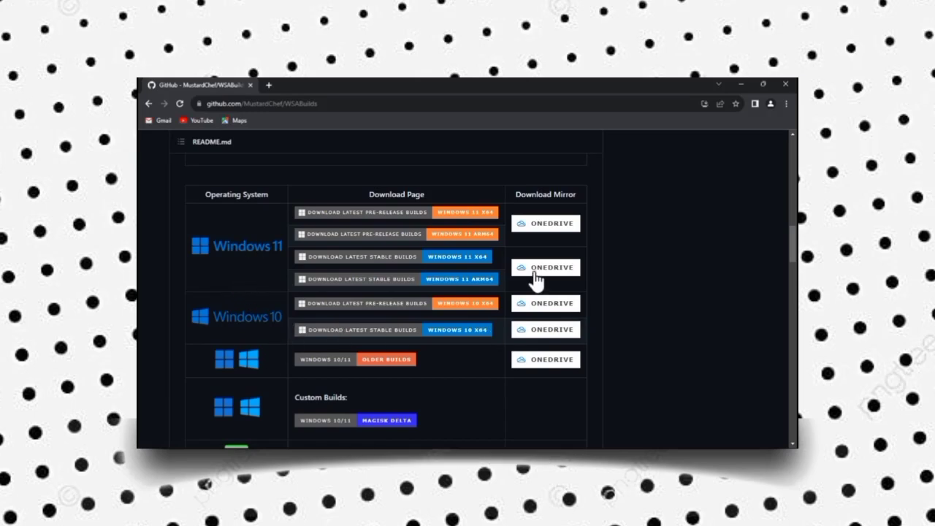
# Step: Open the Windows 11 x64 (2306.40000.4.0) release page and scroll down to its Assets
pyautogui.click(455, 264)
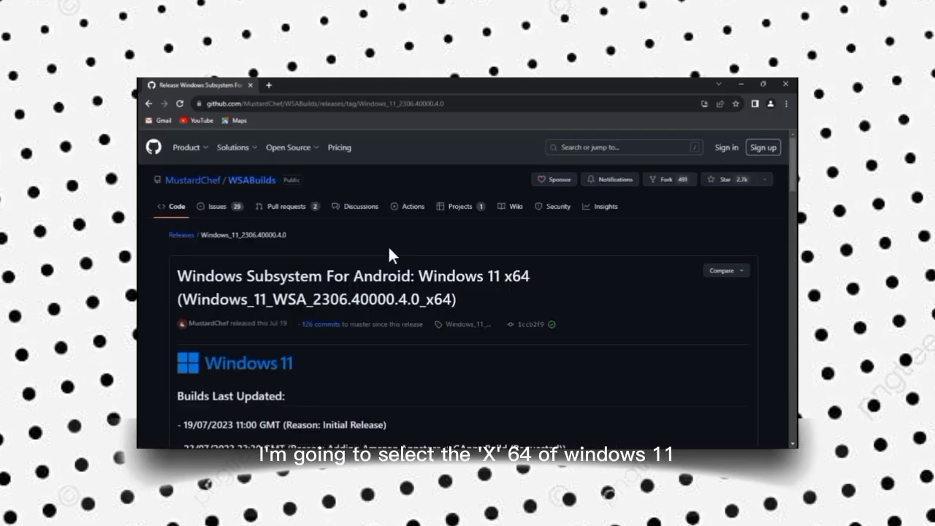
pyautogui.scroll(-4, 389, 248)
pyautogui.scroll(-4, 389, 248)
pyautogui.scroll(-4, 389, 249)
pyautogui.scroll(-4, 389, 249)
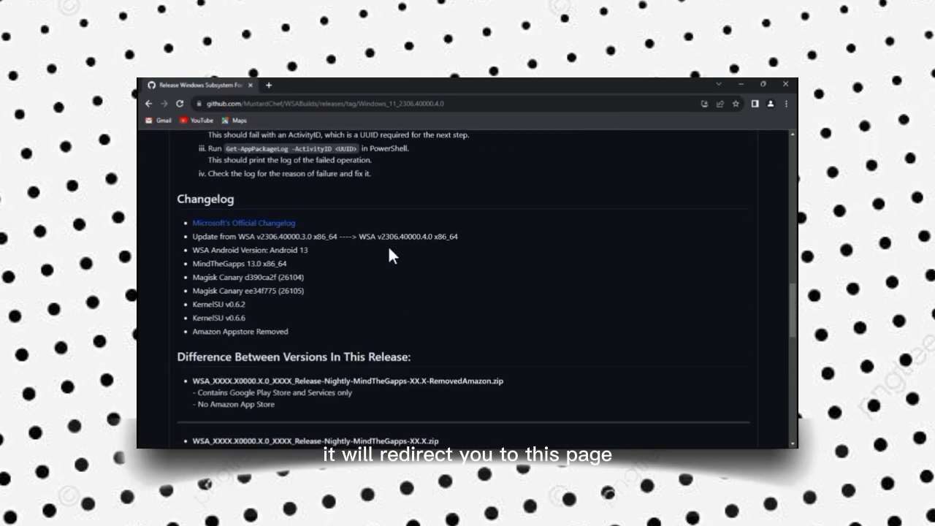
pyautogui.scroll(-5, 389, 252)
pyautogui.scroll(-5, 389, 252)
pyautogui.scroll(-1, 389, 252)
pyautogui.scroll(-2, 388, 252)
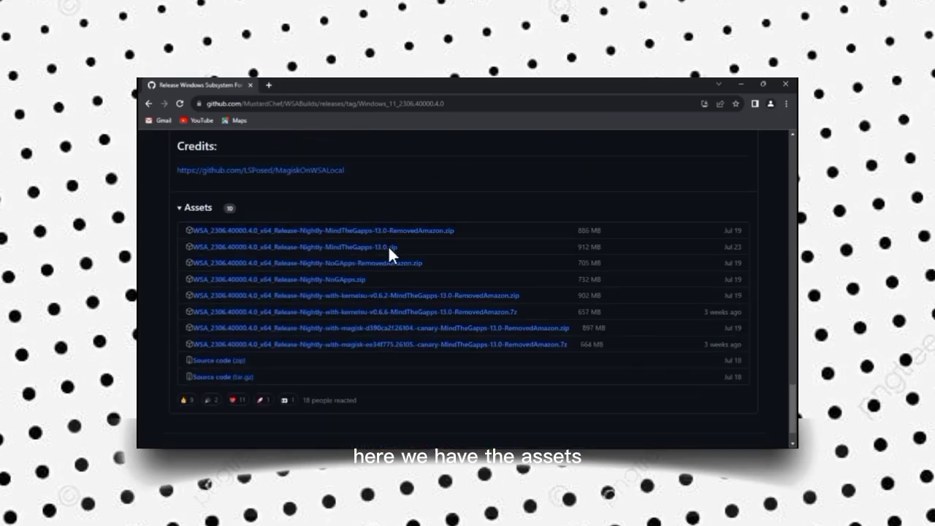
pyautogui.scroll(-1, 388, 245)
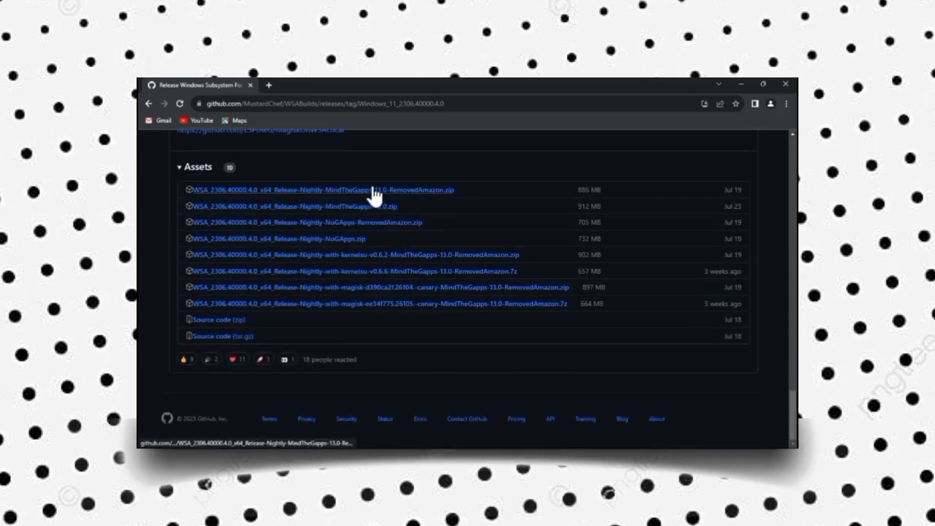
# Step: Start downloading the MindTheGapps RemovedAmazon zip, then cancel it from the downloads list
pyautogui.click(412, 190)
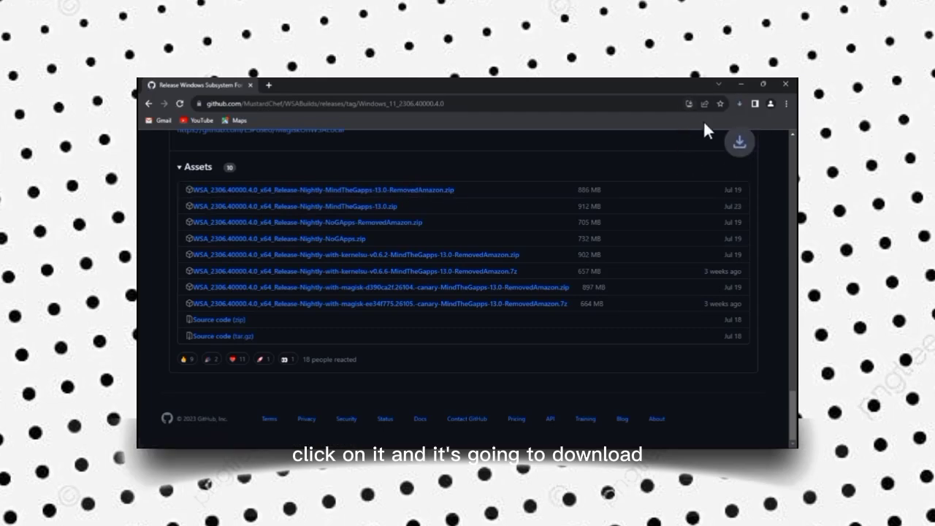
pyautogui.click(739, 103)
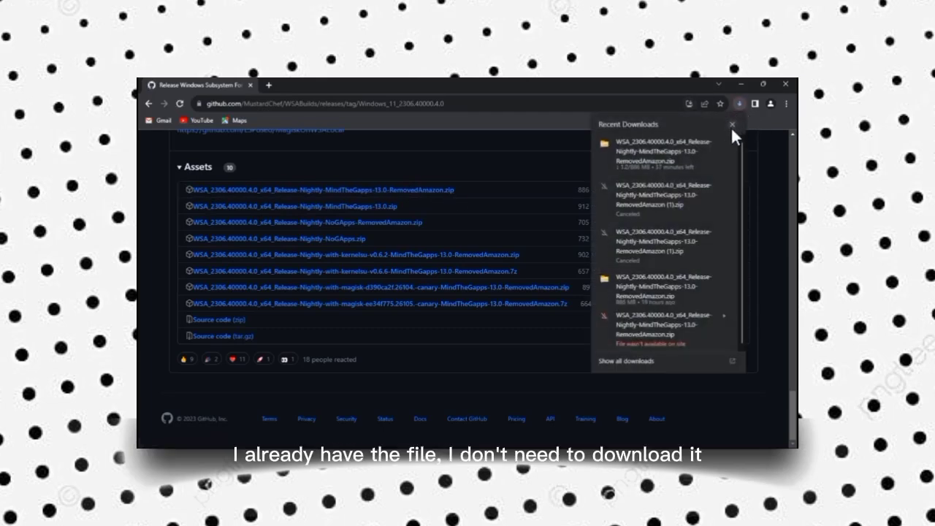
pyautogui.click(731, 126)
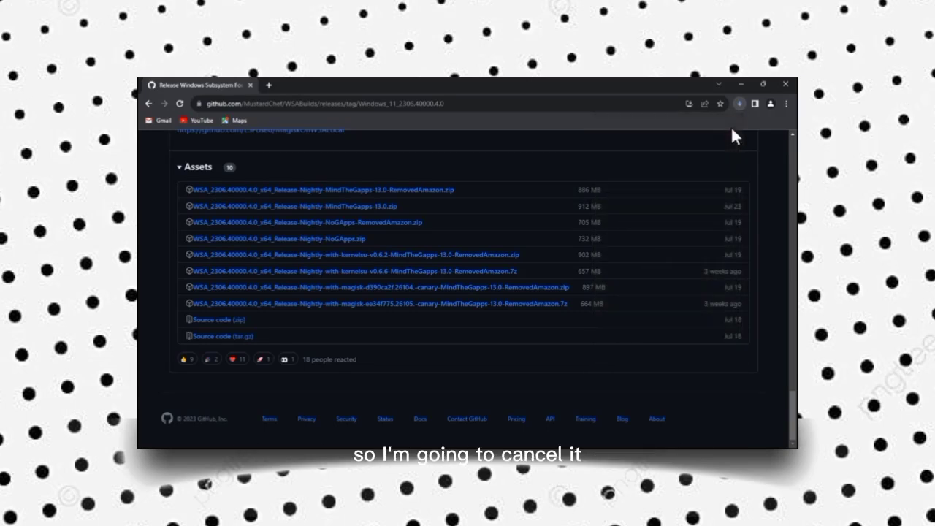
pyautogui.click(740, 105)
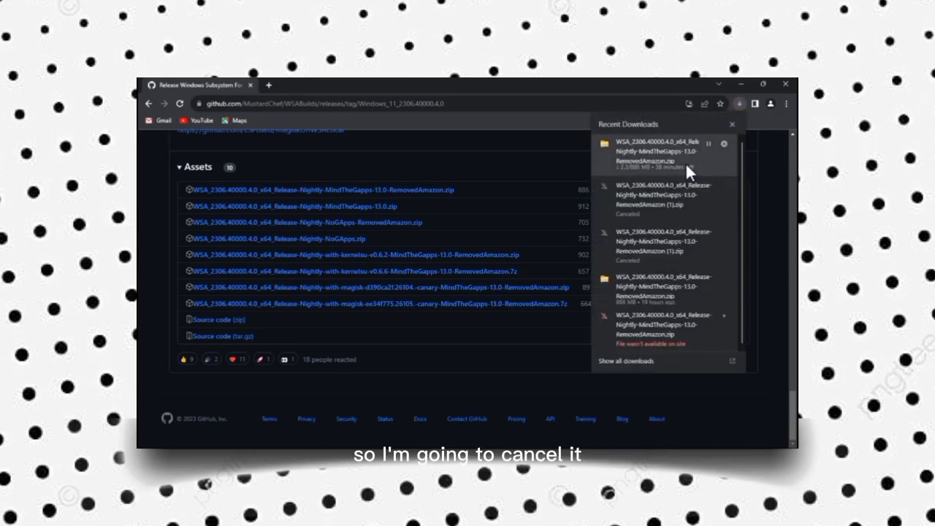
pyautogui.click(723, 143)
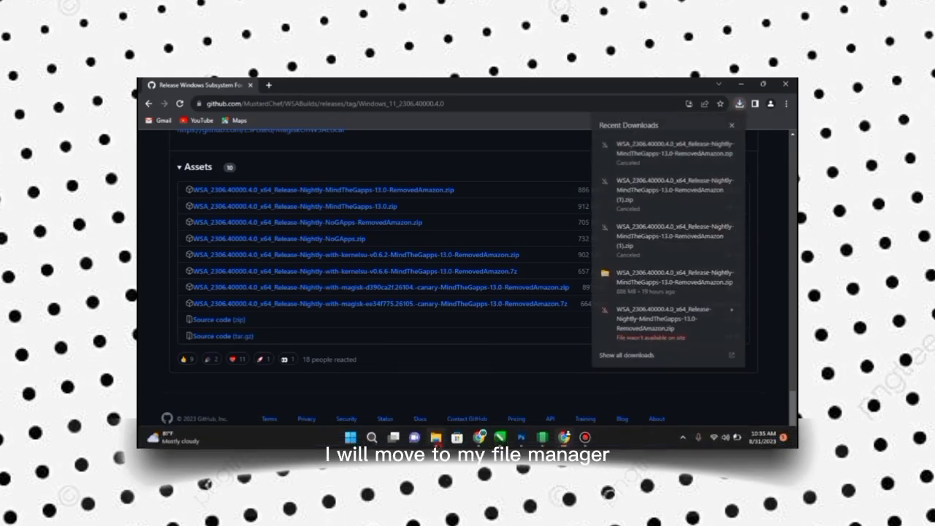
# Step: In File Explorer, go to the Downloads folder on Local Disk (E:)
pyautogui.click(436, 437)
pyautogui.click(183, 203)
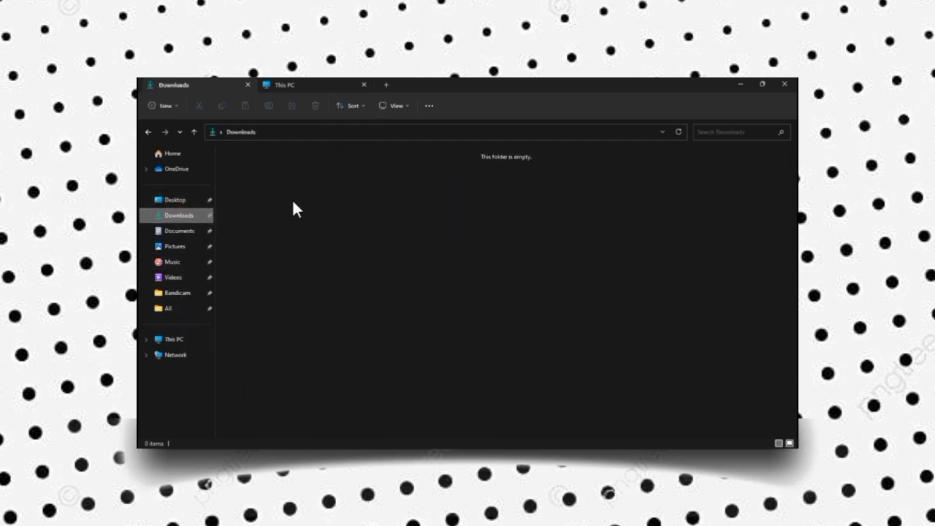
pyautogui.click(179, 340)
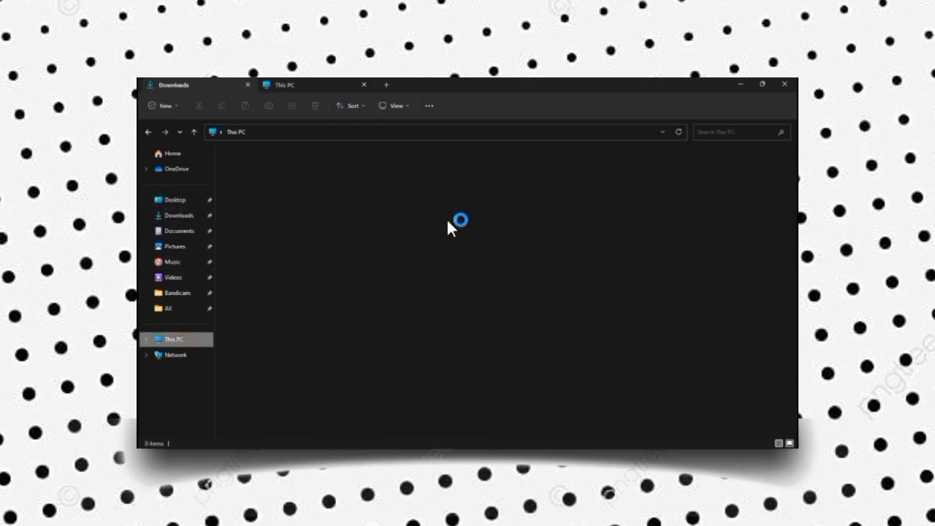
pyautogui.doubleClick(574, 176)
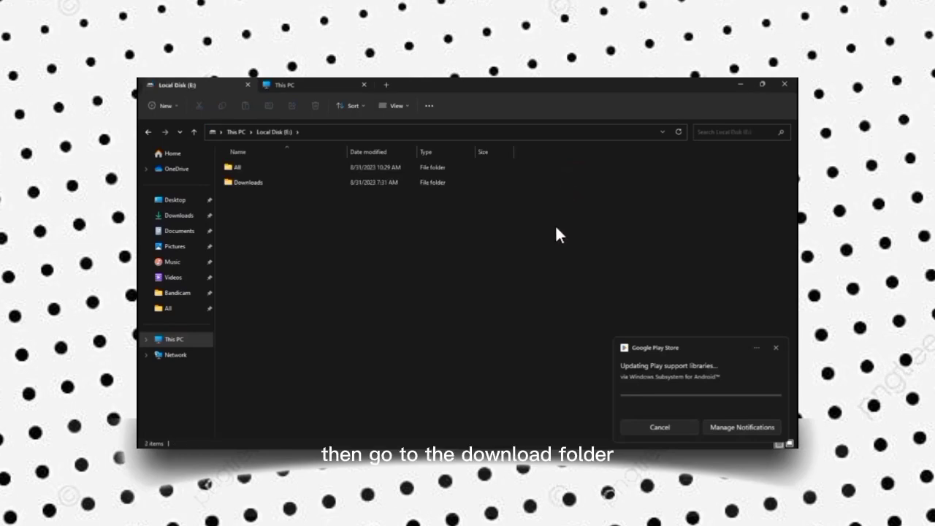
pyautogui.doubleClick(295, 182)
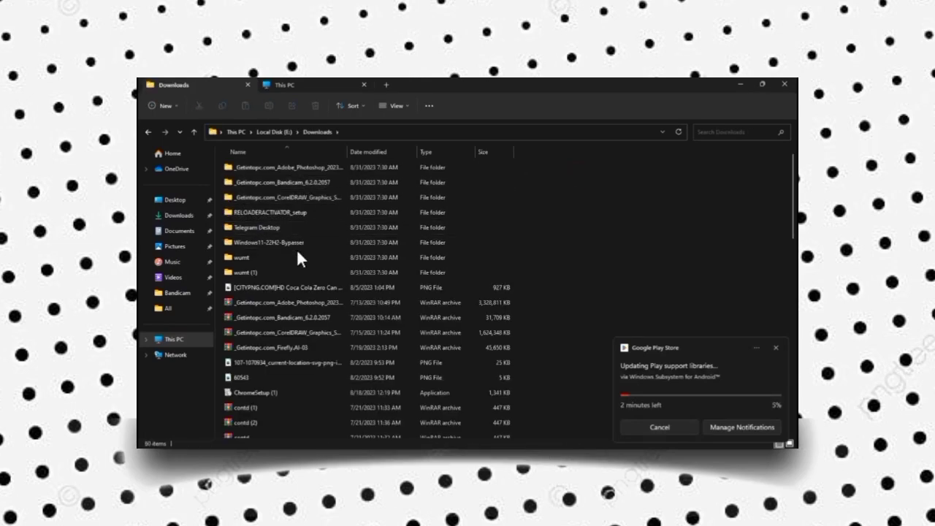
# Step: Select the WSA 2306.40000.4.0 zip and bring up its WinRAR extraction options
pyautogui.scroll(-2, 299, 336)
pyautogui.scroll(-4, 303, 350)
pyautogui.scroll(-5, 299, 380)
pyautogui.scroll(-5, 296, 410)
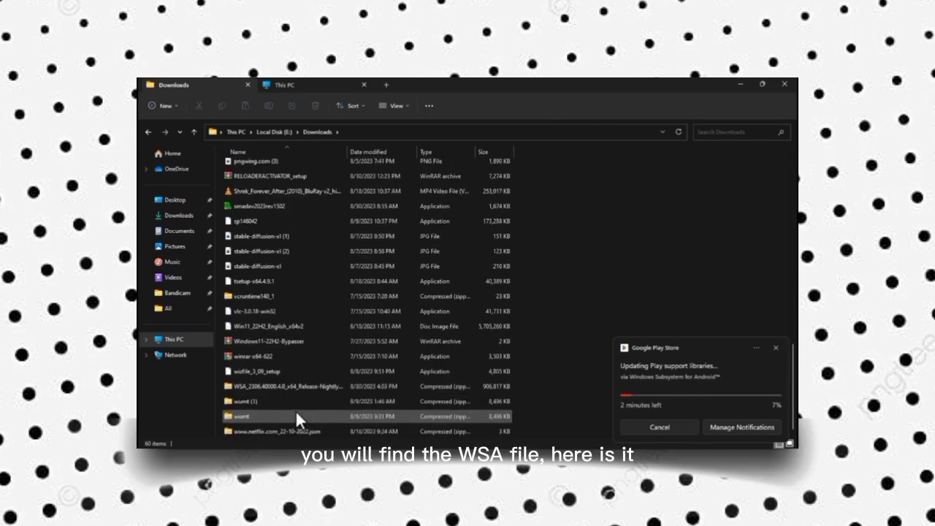
pyautogui.click(275, 387)
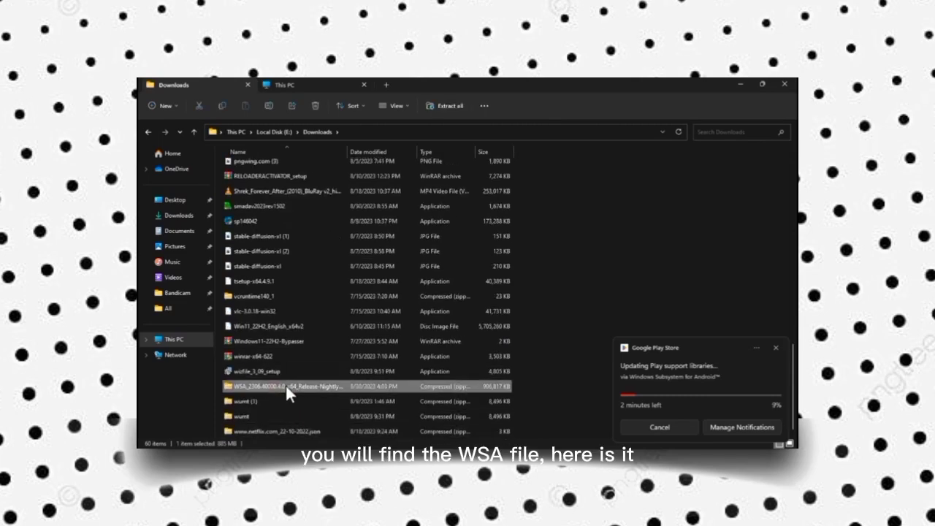
pyautogui.rightClick(284, 384)
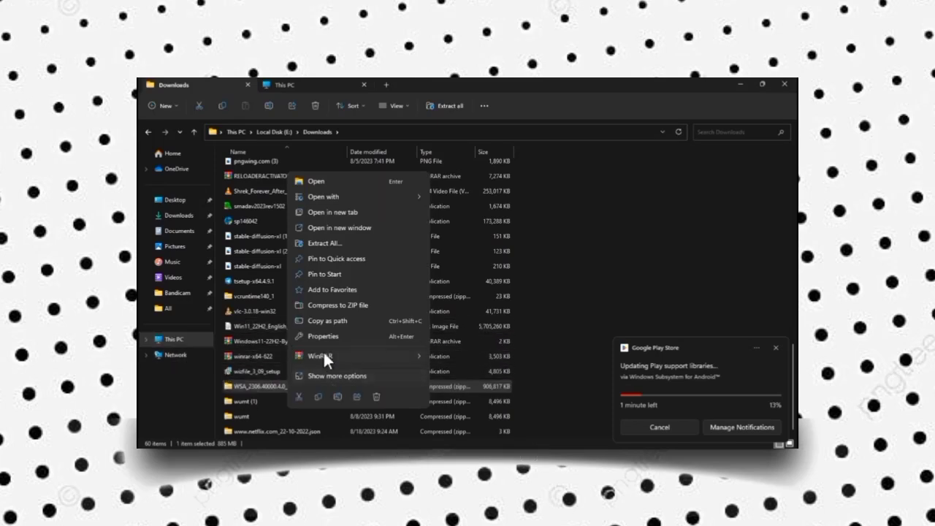
pyautogui.moveTo(320, 356)
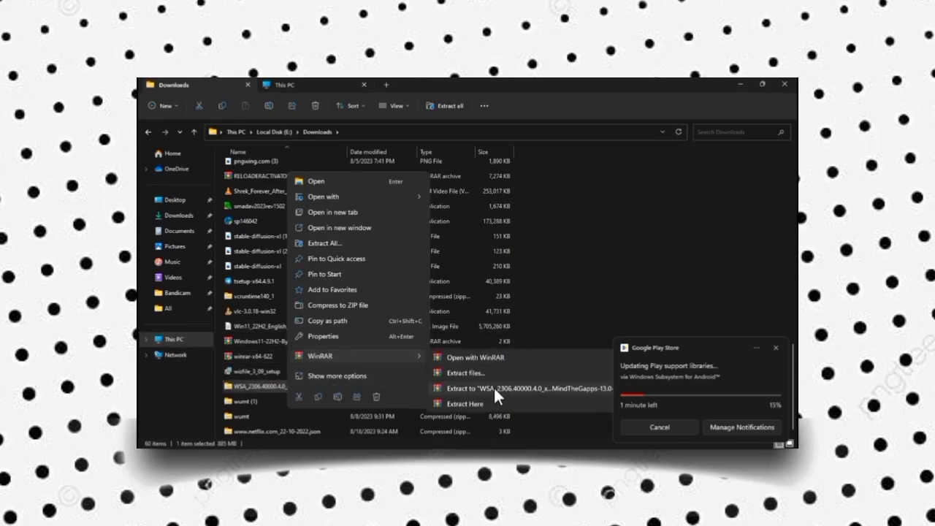
# Step: Open the WSA folder on Local Disk (C:) and select its Run batch file
pyautogui.click(197, 340)
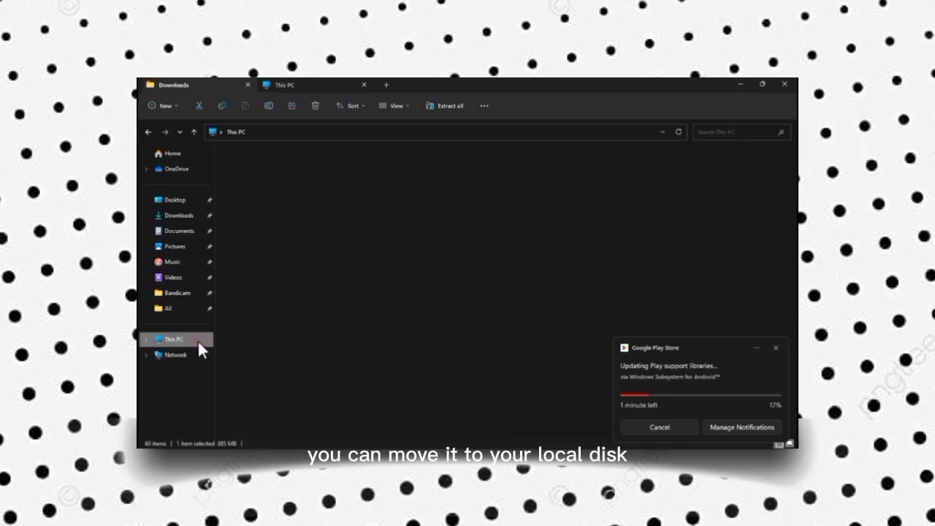
pyautogui.doubleClick(375, 172)
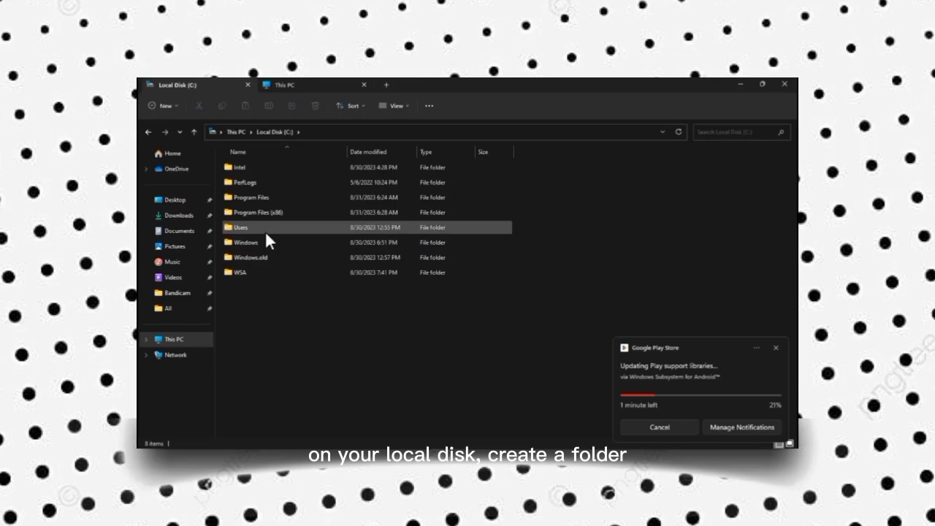
pyautogui.click(248, 279)
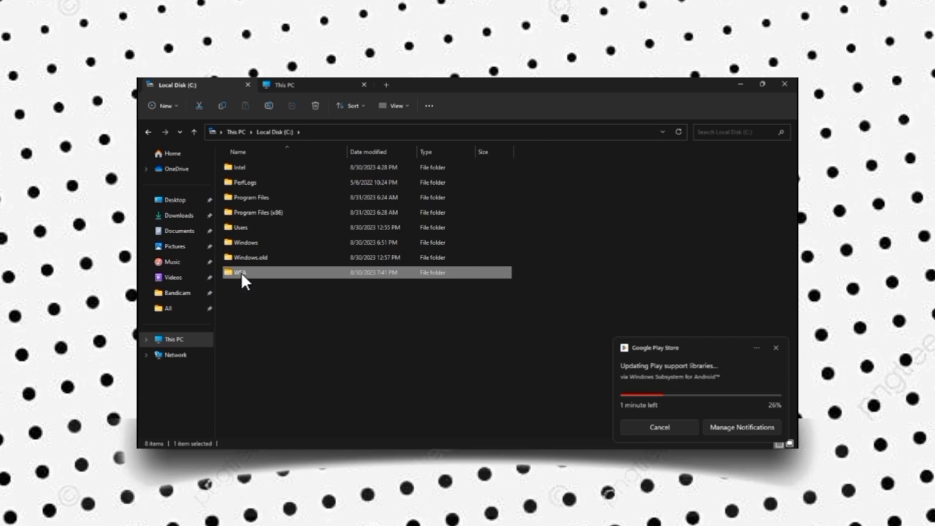
pyautogui.press('F5')
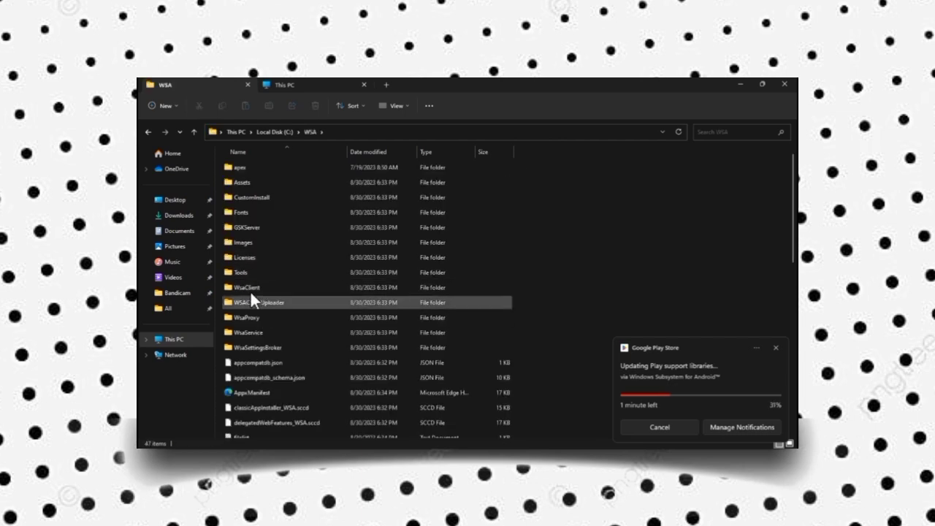
pyautogui.scroll(-2, 278, 276)
pyautogui.scroll(-7, 278, 277)
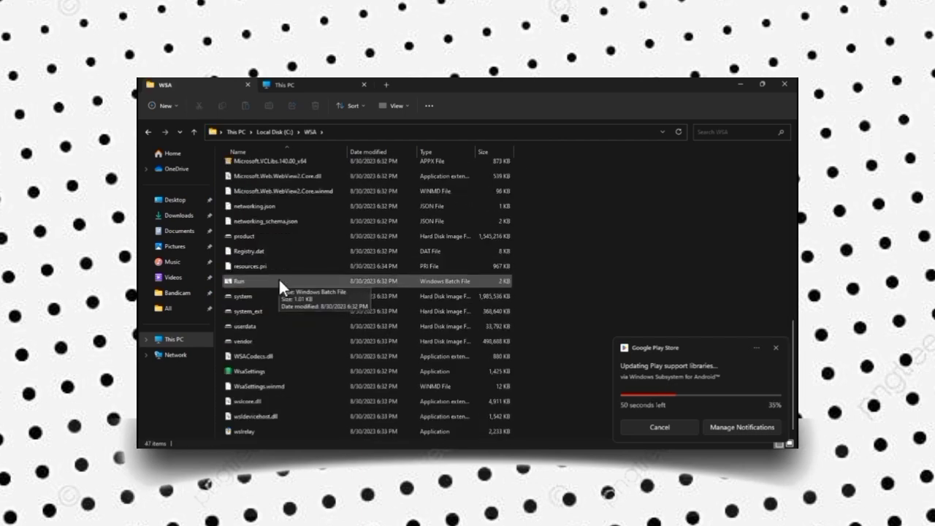
pyautogui.click(241, 281)
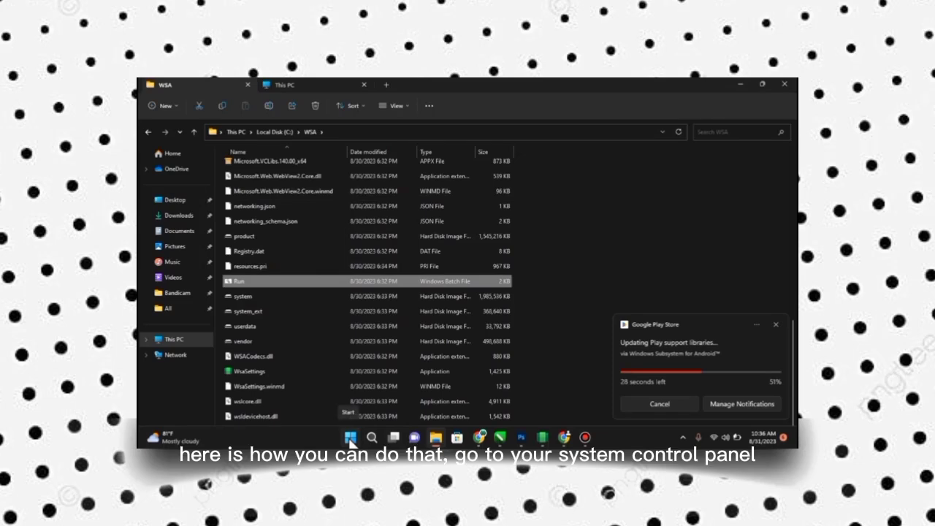
# Step: Find Control Panel by searching 'contr', open it, and go to Programs
pyautogui.click(352, 438)
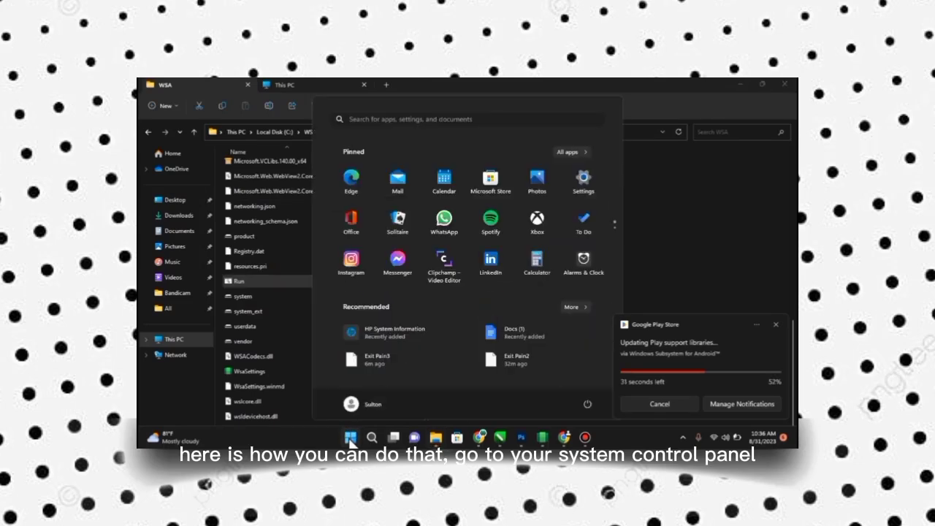
pyautogui.write('cont')
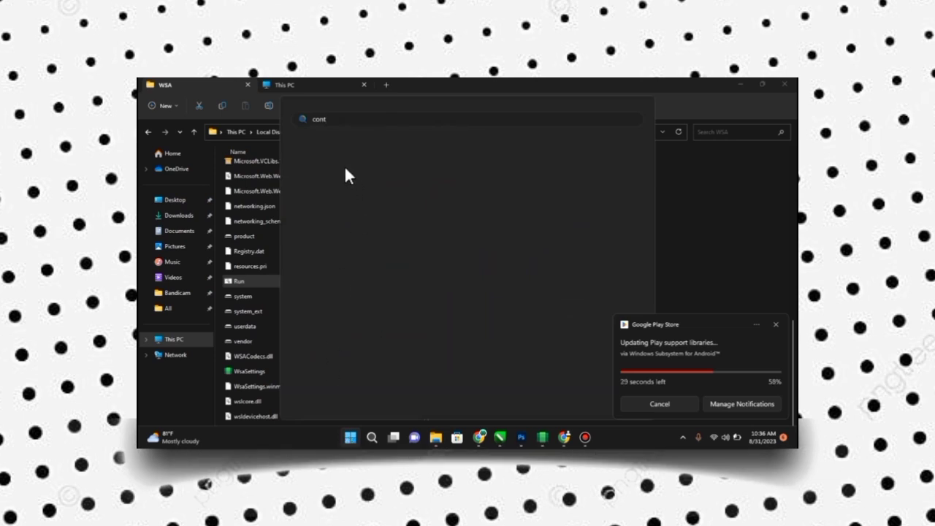
pyautogui.write('r')
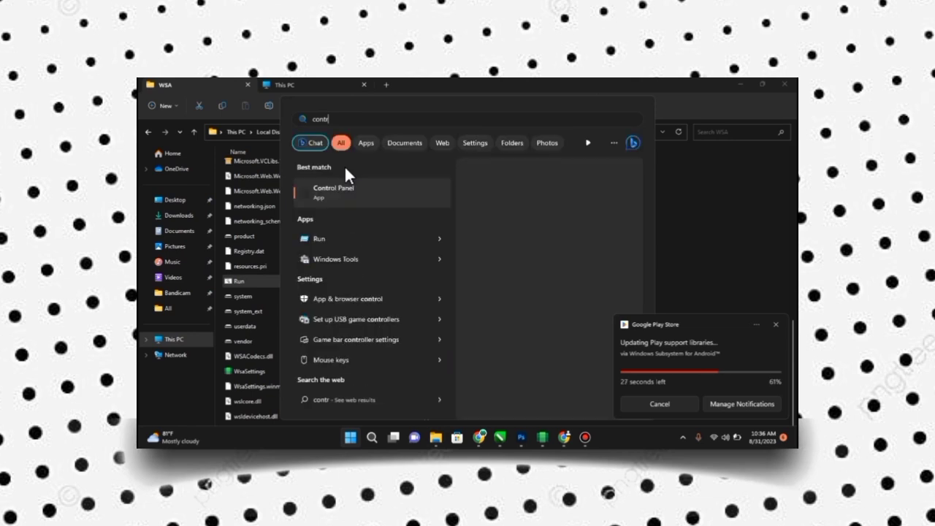
pyautogui.click(356, 189)
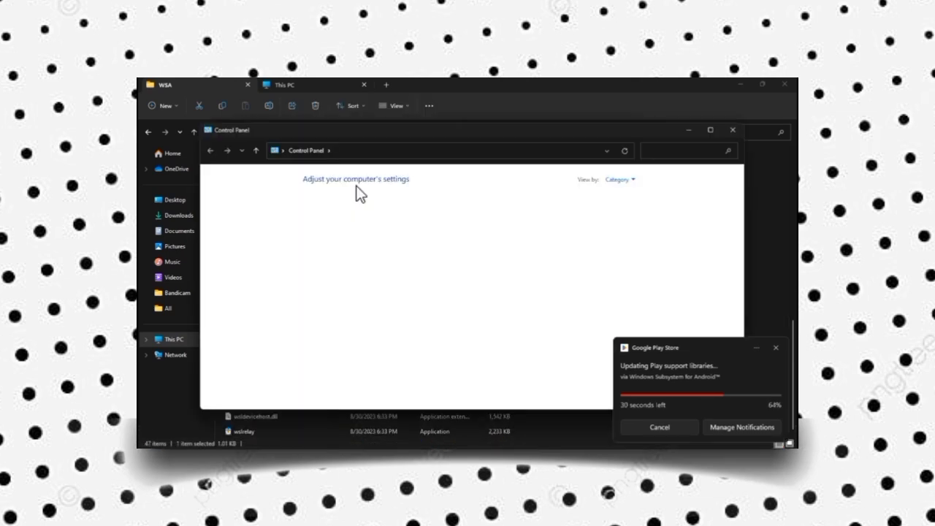
pyautogui.click(674, 367)
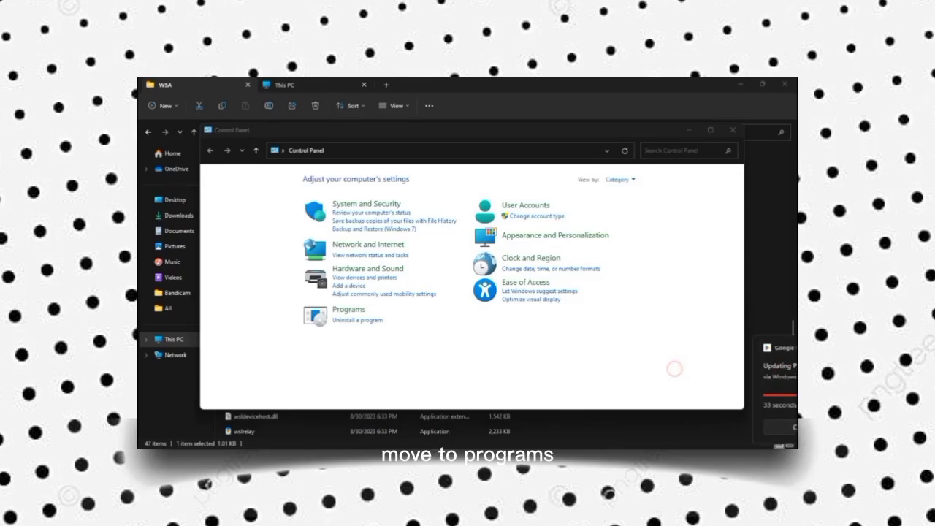
pyautogui.click(354, 314)
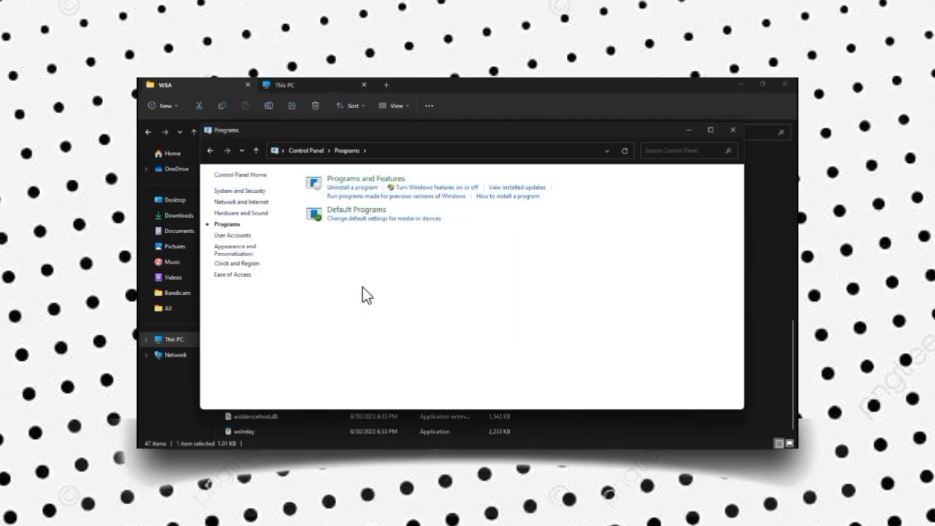
# Step: Open 'Turn Windows features on or off' and confirm Virtual Machine Platform is checked
pyautogui.click(432, 189)
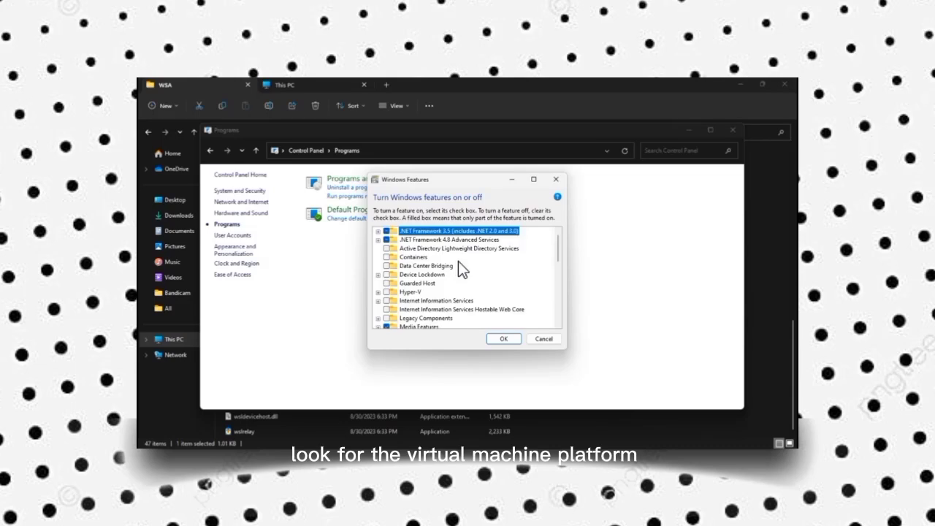
pyautogui.scroll(-1, 445, 272)
pyautogui.scroll(-1, 433, 282)
pyautogui.scroll(-2, 433, 282)
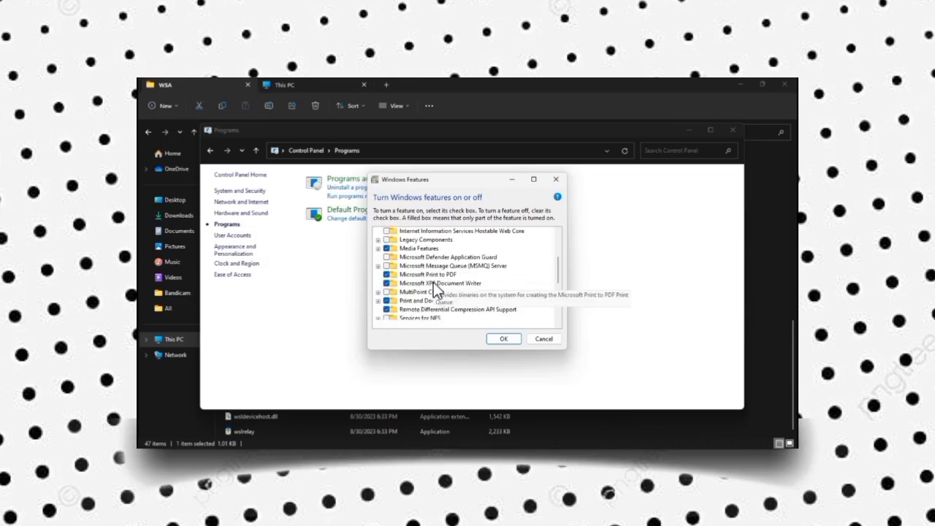
pyautogui.scroll(-3, 433, 282)
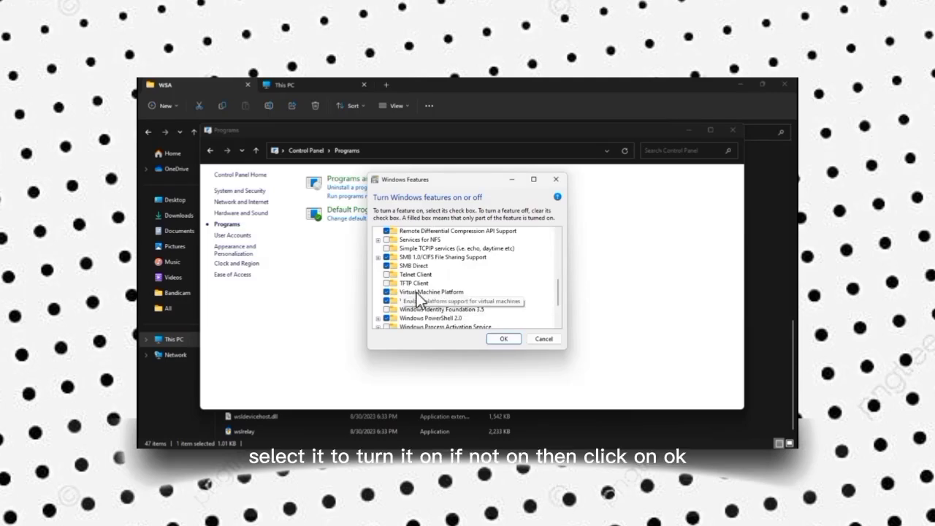
# Step: Close Windows Features and Control Panel, and cancel the accidental rename of the Run file
pyautogui.click(553, 338)
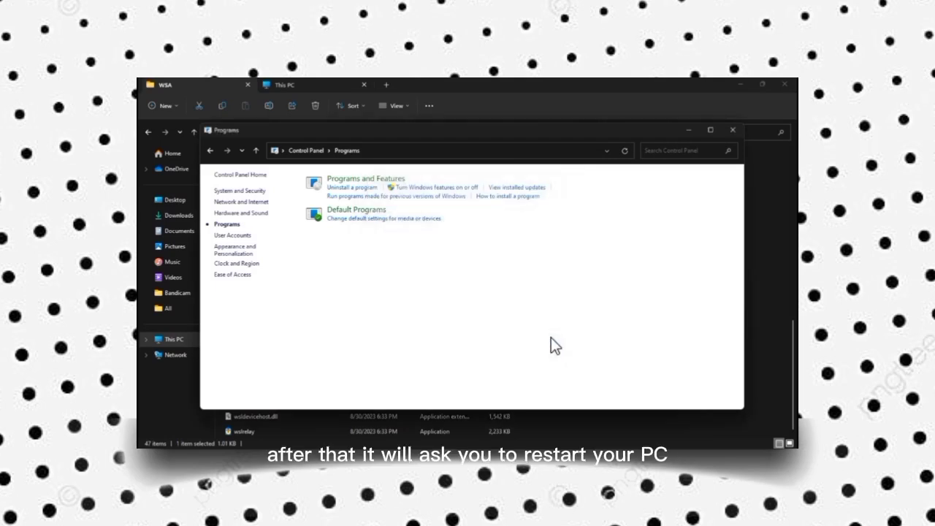
pyautogui.click(733, 131)
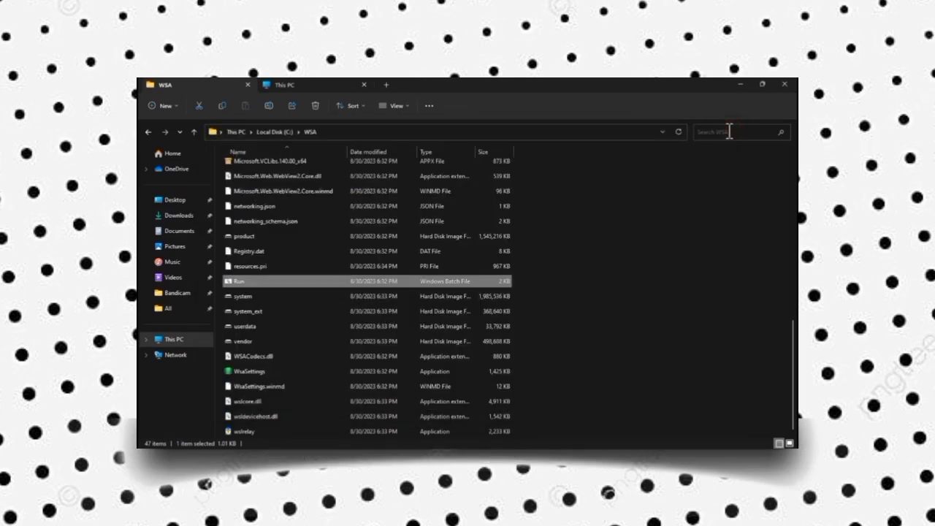
pyautogui.click(243, 281)
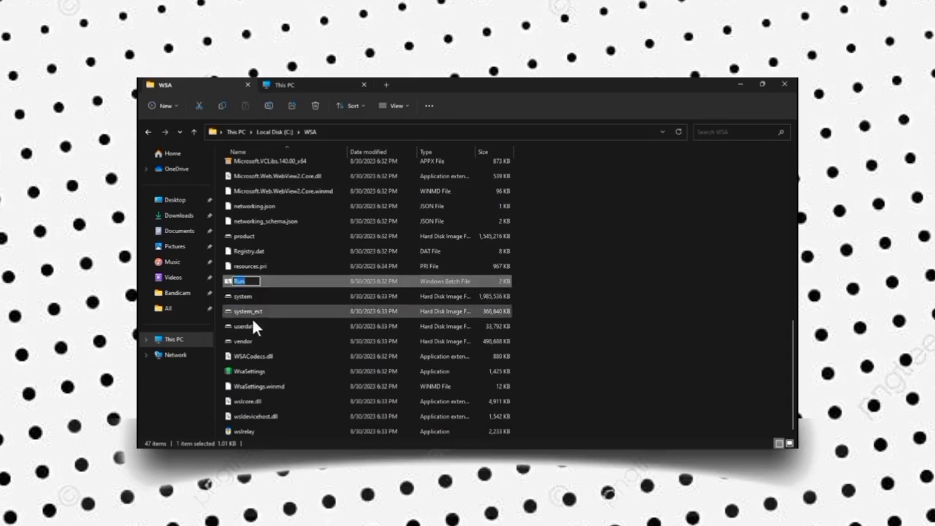
pyautogui.click(553, 293)
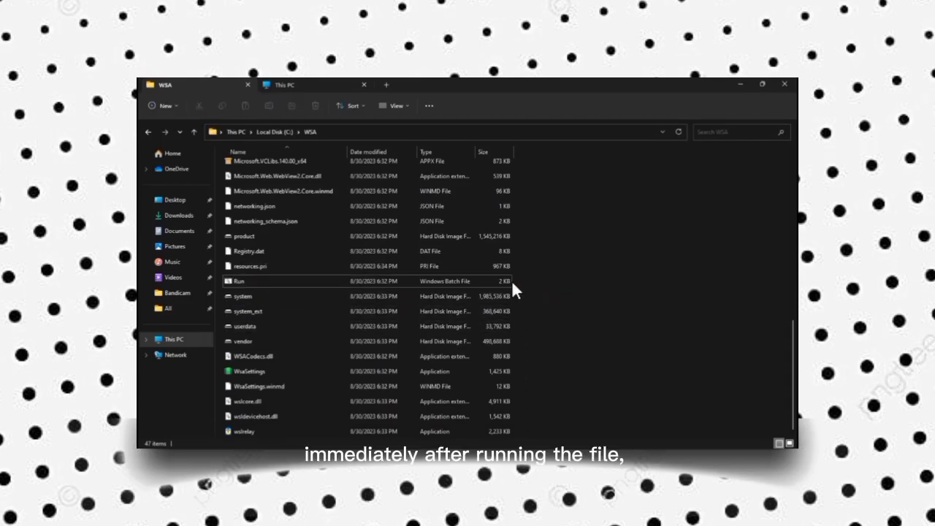
pyautogui.moveTo(352, 438)
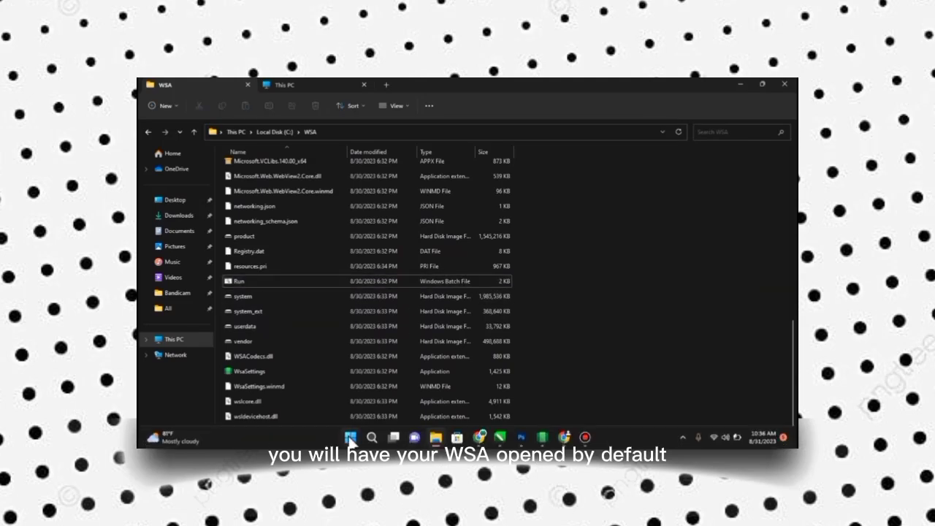
# Step: Find Windows Subsystem for Android in Start's full Recommended list
pyautogui.click(352, 439)
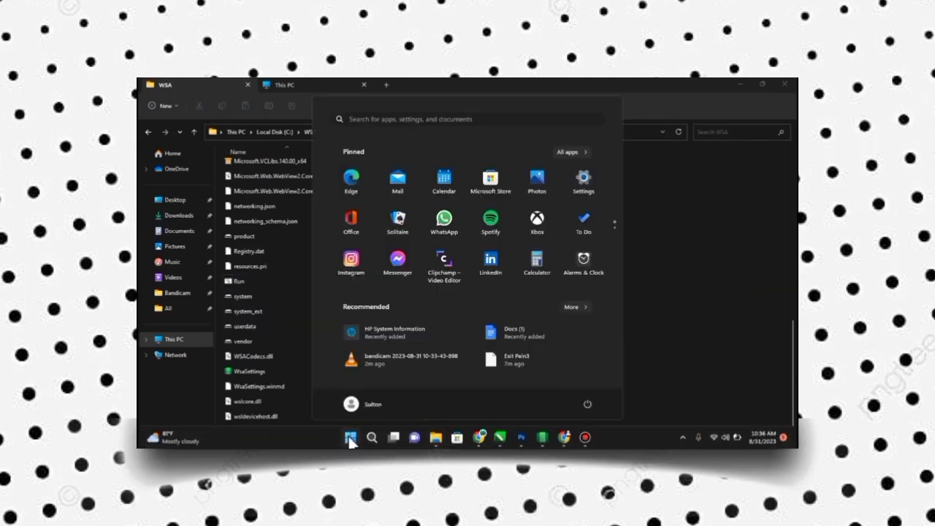
pyautogui.click(645, 320)
pyautogui.press('super')
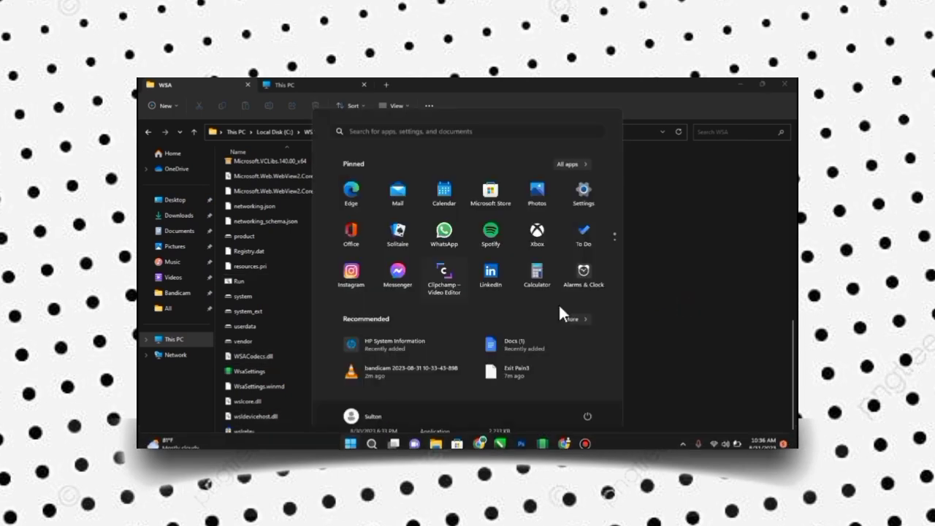
pyautogui.click(573, 314)
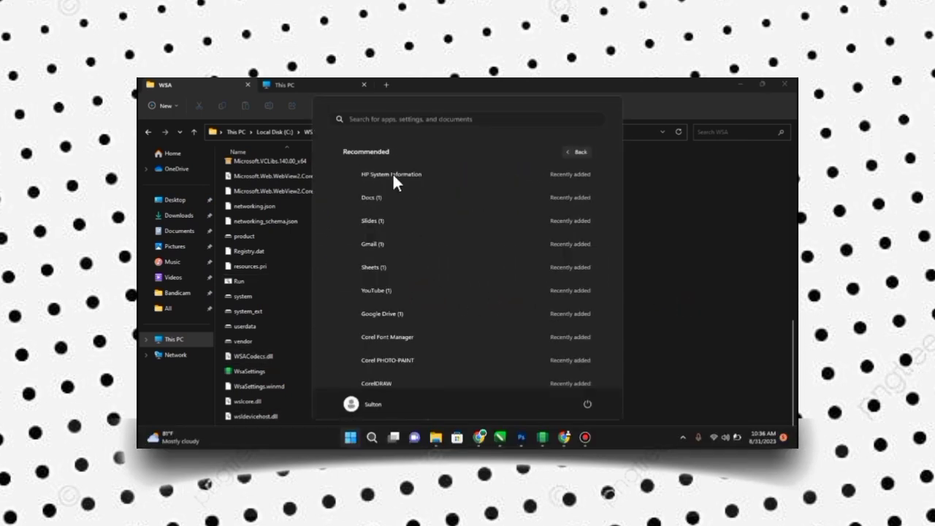
pyautogui.scroll(-3, 400, 343)
pyautogui.scroll(-3, 400, 343)
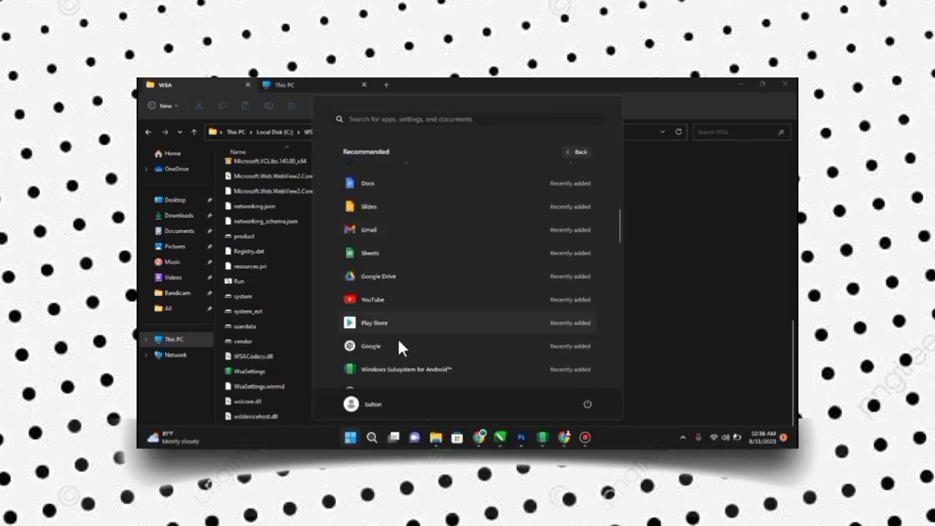
pyautogui.scroll(-3, 400, 343)
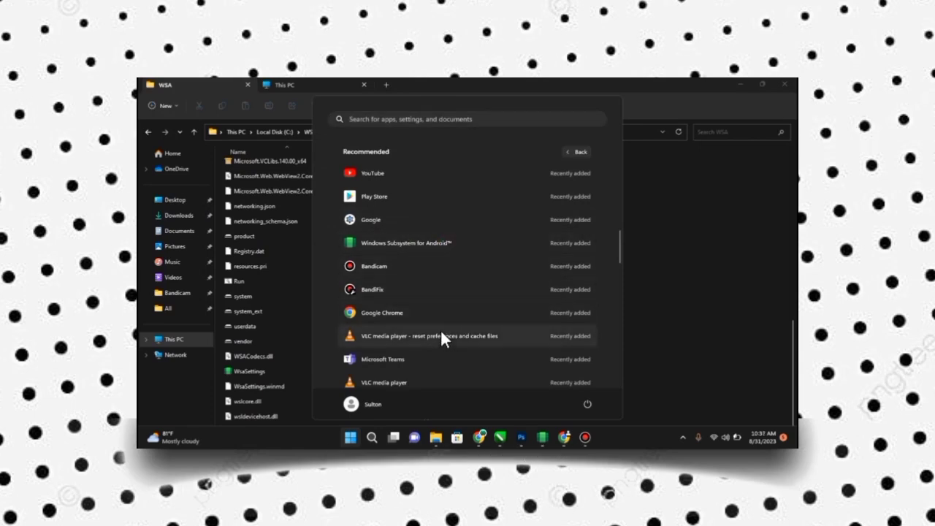
# Step: Launch WSA settings, go to System, open Files, and browse into Pixel 5's Alarms folder
pyautogui.click(415, 241)
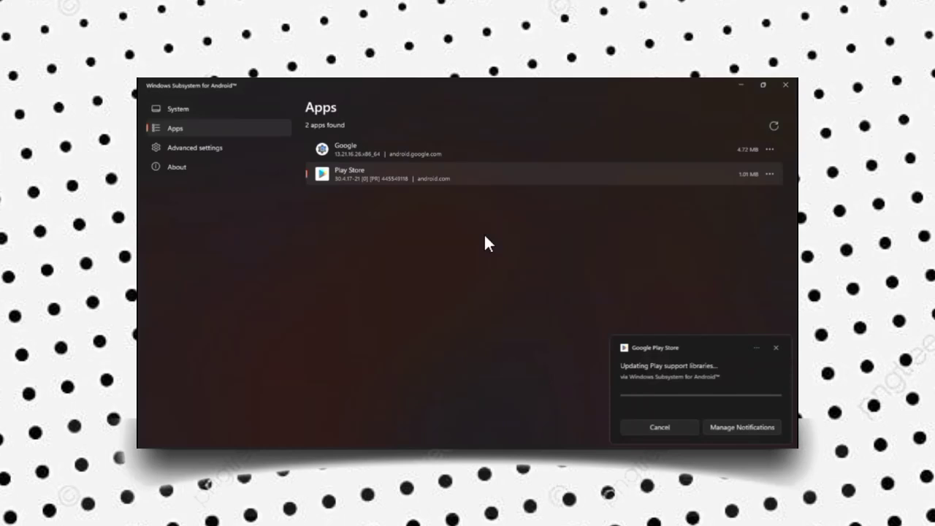
pyautogui.click(181, 108)
pyautogui.click(686, 377)
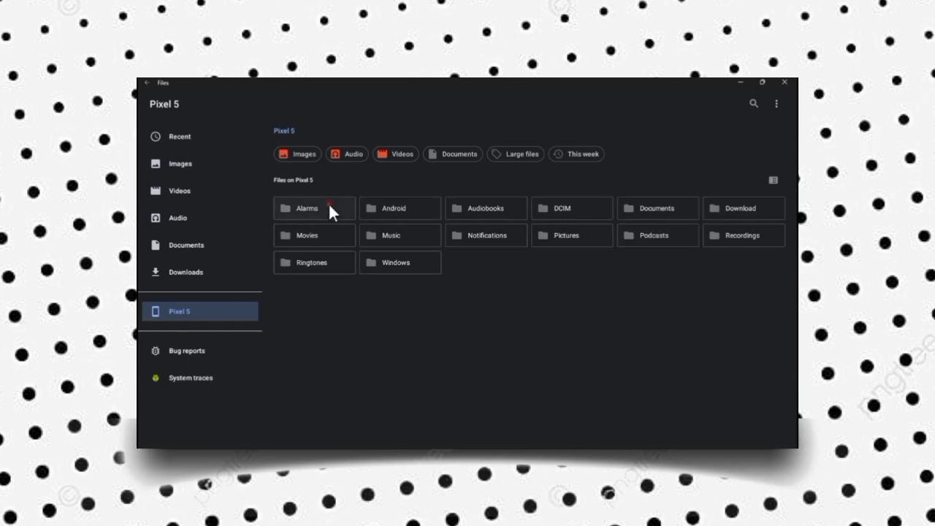
pyautogui.click(330, 206)
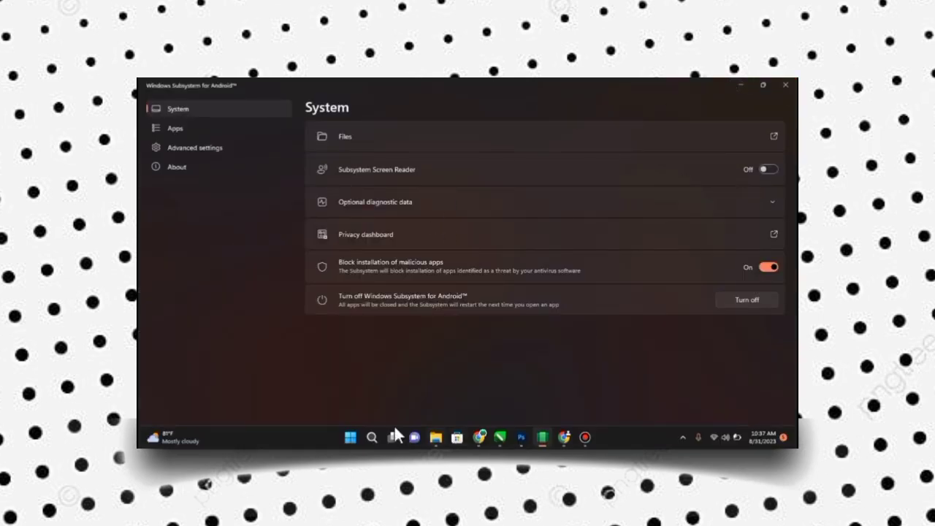
pyautogui.click(352, 439)
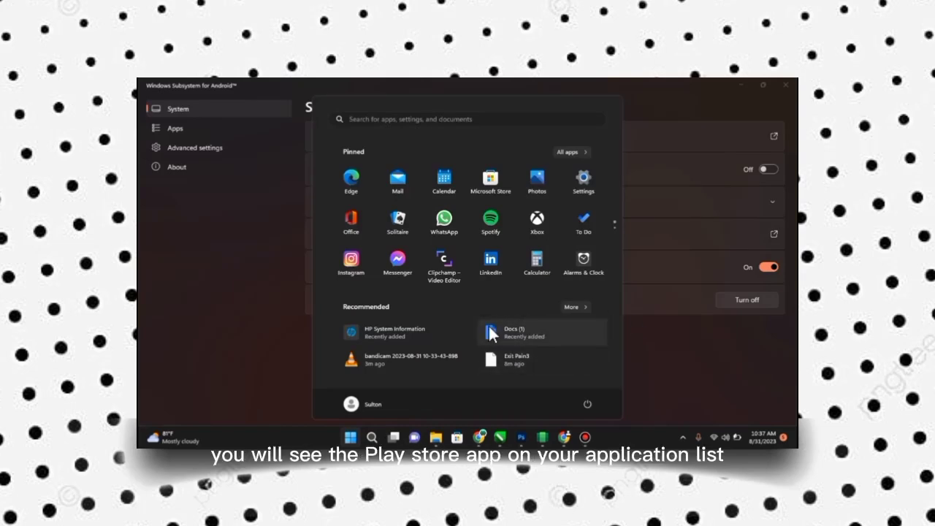
pyautogui.click(582, 305)
pyautogui.scroll(-2, 475, 278)
pyautogui.scroll(-2, 475, 278)
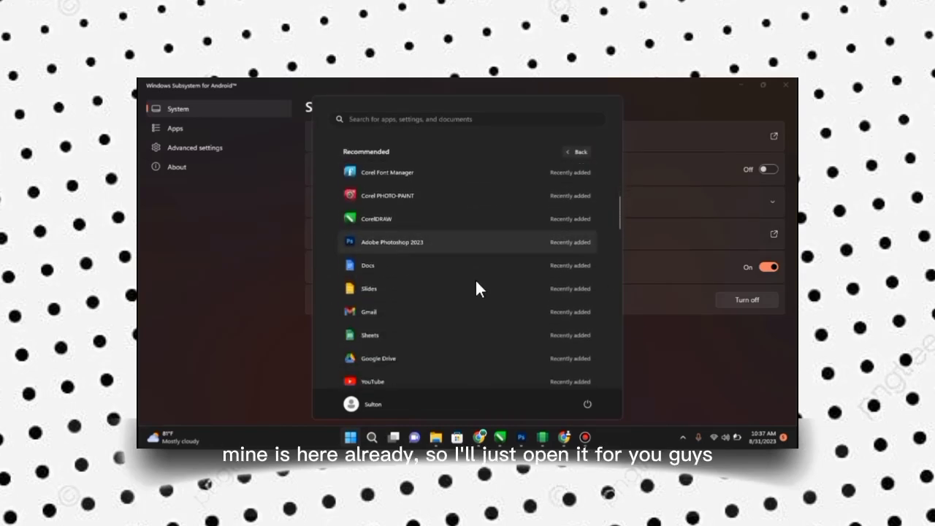
pyautogui.scroll(-2, 459, 306)
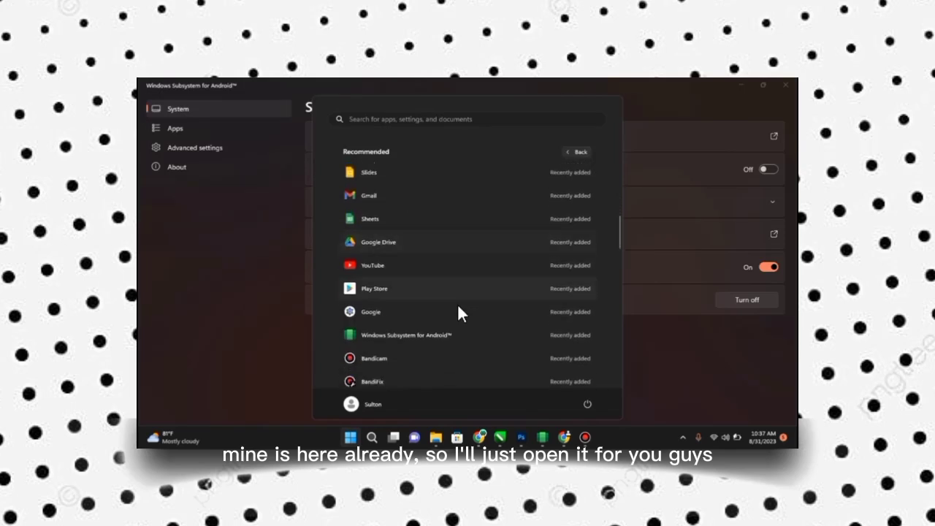
pyautogui.scroll(1, 457, 312)
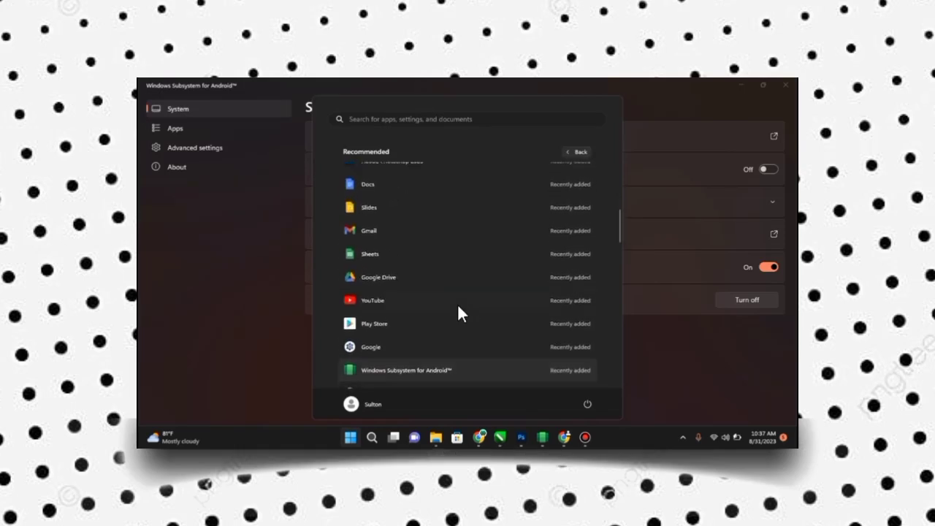
pyautogui.scroll(2, 457, 312)
pyautogui.scroll(2, 457, 313)
pyautogui.scroll(2, 457, 303)
pyautogui.click(210, 216)
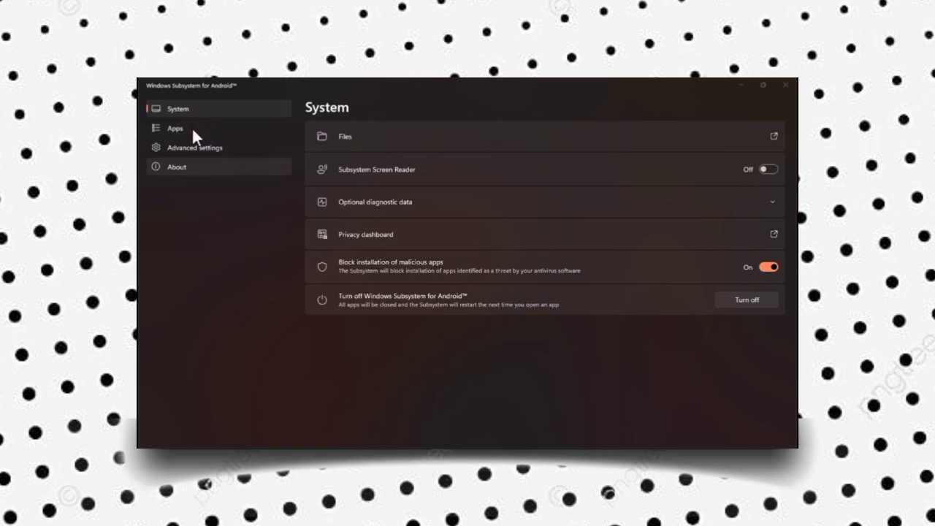
# Step: Open Play Store from WSA's Apps list, then close the WSA settings window
pyautogui.click(154, 129)
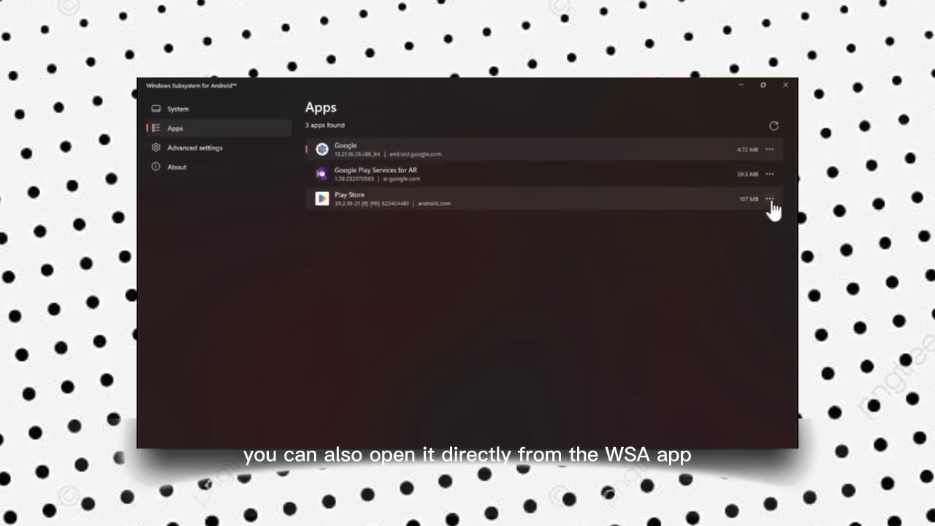
pyautogui.click(770, 200)
pyautogui.click(768, 152)
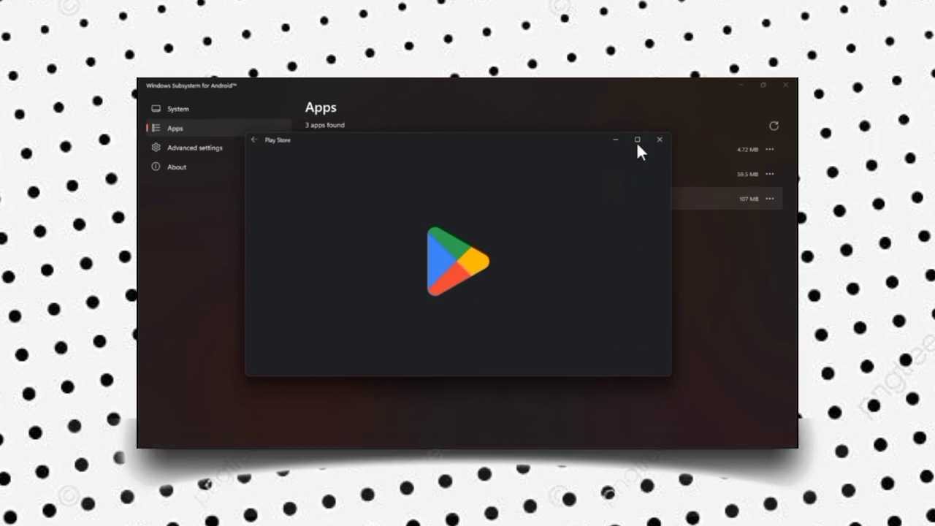
pyautogui.click(605, 81)
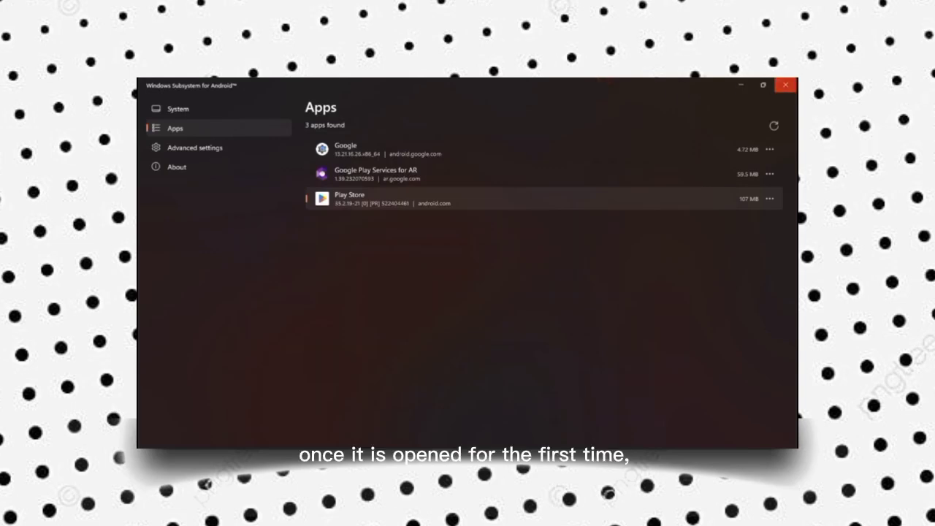
pyautogui.click(785, 85)
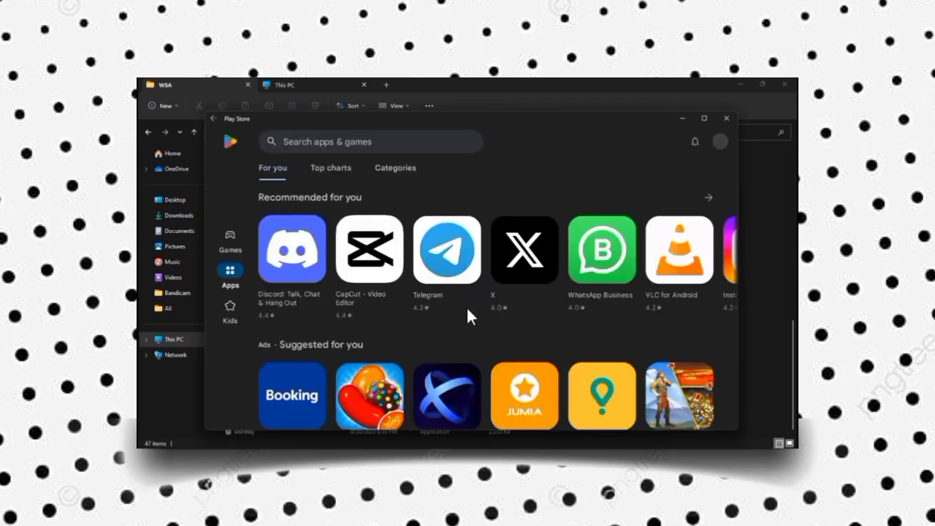
# Step: Search 'pixellab', install PixelLab – Text on pictures, and collapse 'Available on more devices'
pyautogui.click(399, 141)
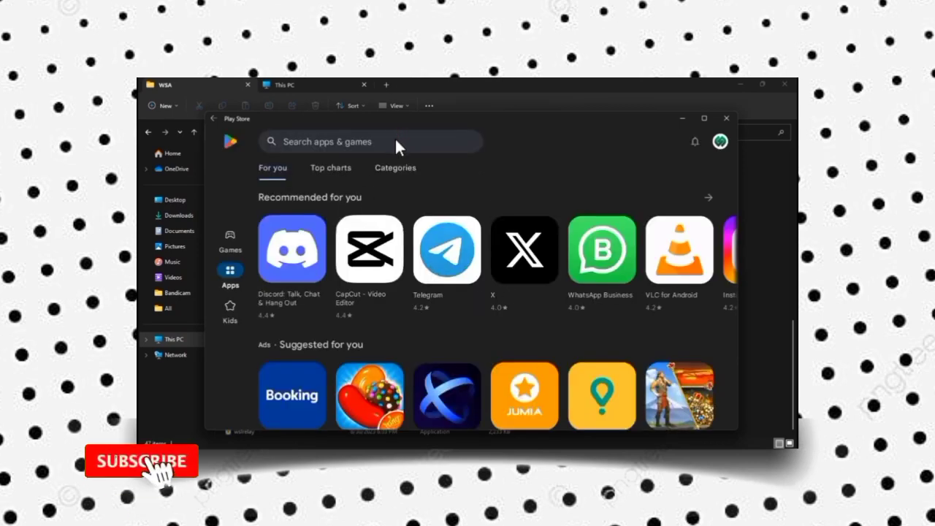
pyautogui.write('pixellab')
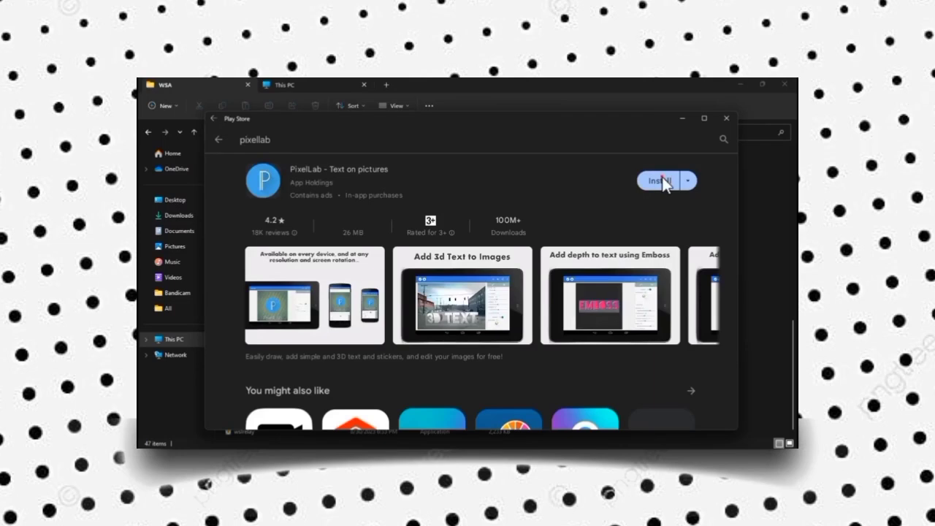
pyautogui.click(663, 177)
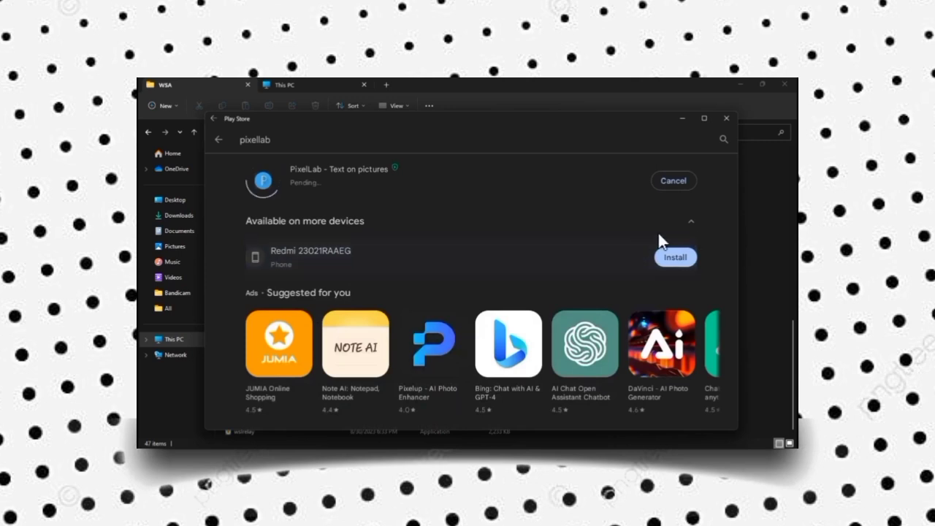
pyautogui.click(693, 220)
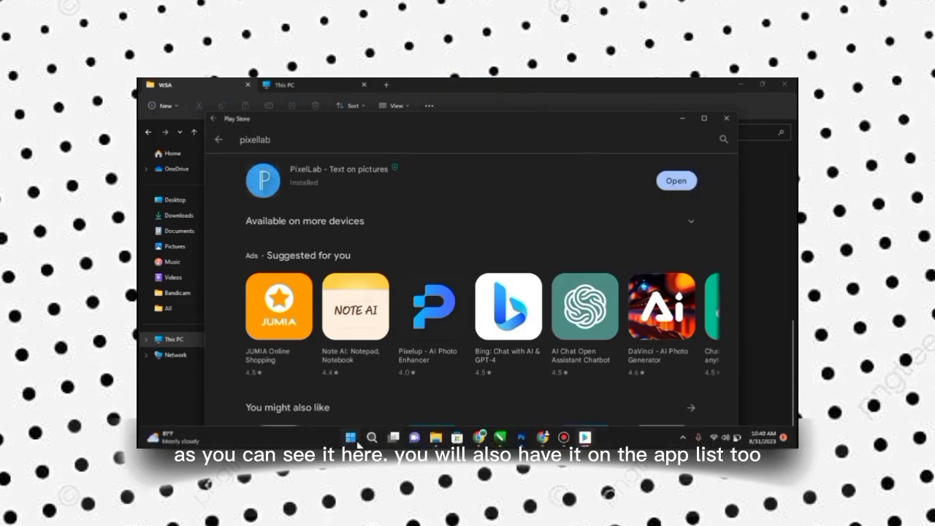
# Step: Launch PixelLab from the Start menu's Recommended list
pyautogui.click(351, 437)
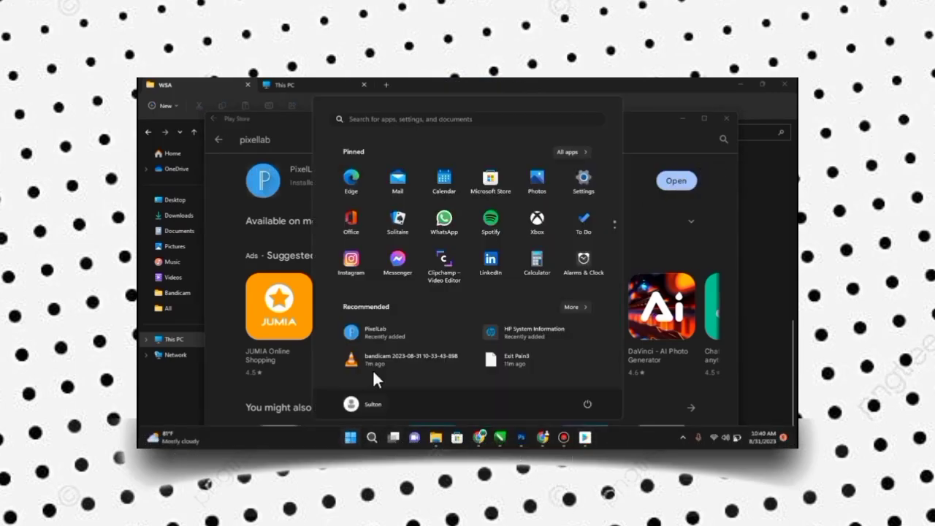
pyautogui.click(395, 327)
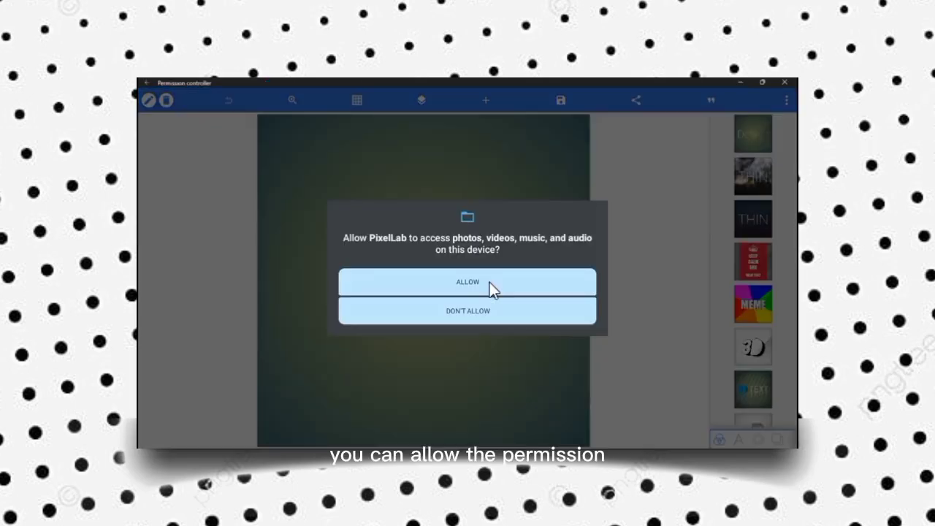
# Step: Allow PixelLab media access and browse its text, shape and image tool panels
pyautogui.click(489, 282)
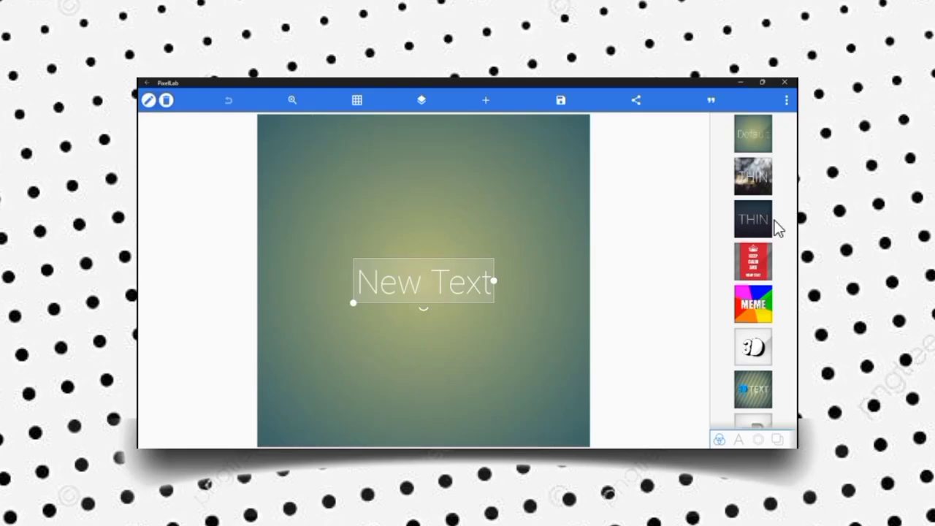
pyautogui.click(739, 440)
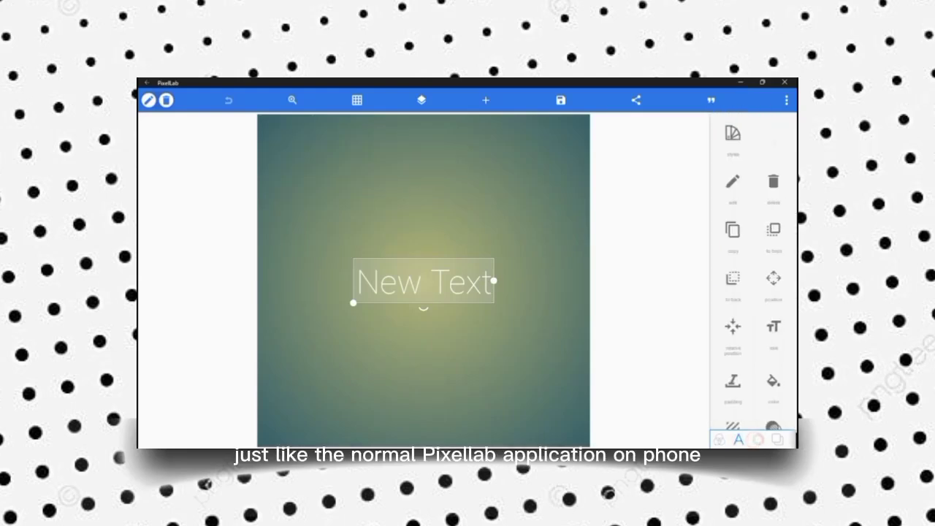
pyautogui.click(778, 439)
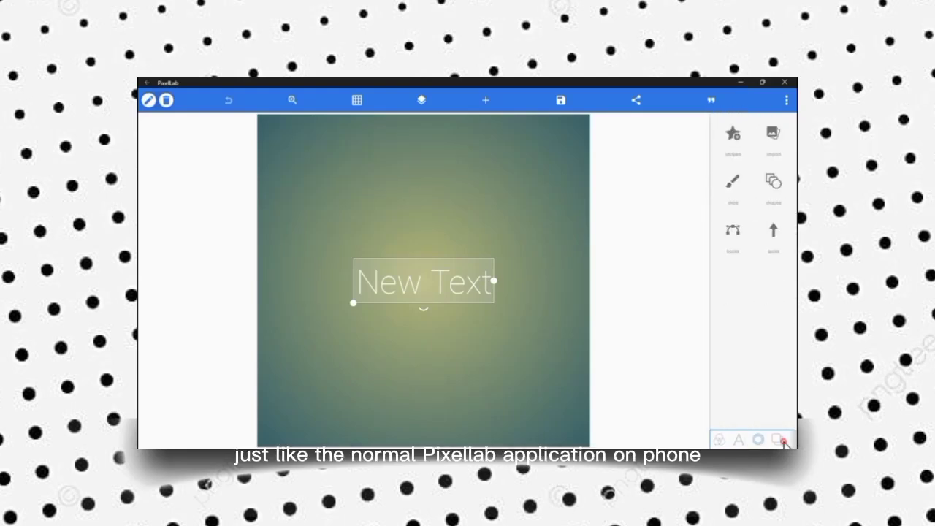
pyautogui.click(739, 440)
pyautogui.scroll(-3, 745, 275)
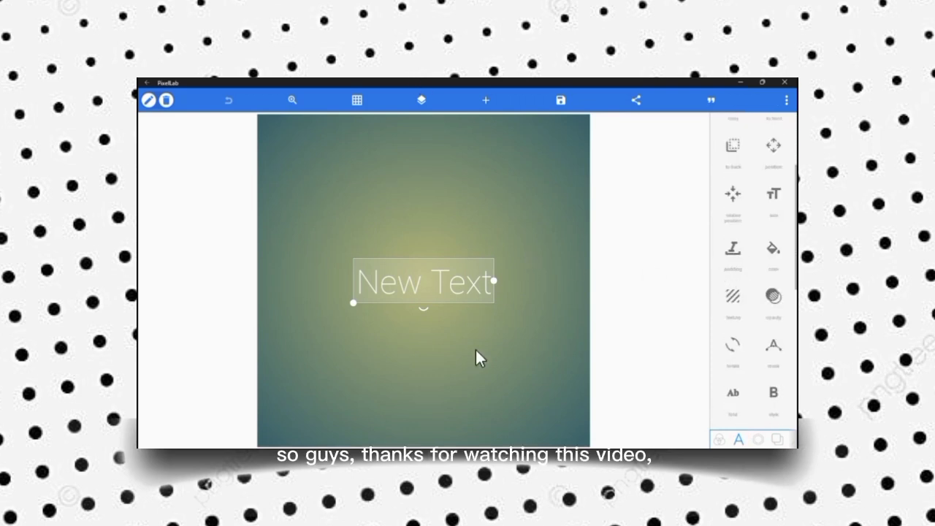
# Step: Restore PixelLab from full screen to a smaller window and reposition it
pyautogui.click(760, 81)
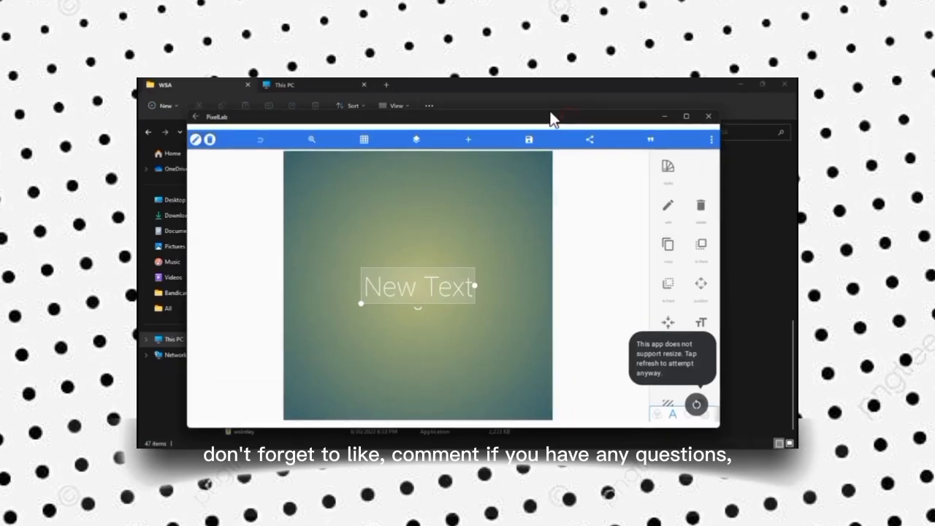
pyautogui.moveTo(571, 117); pyautogui.dragTo(570, 117)
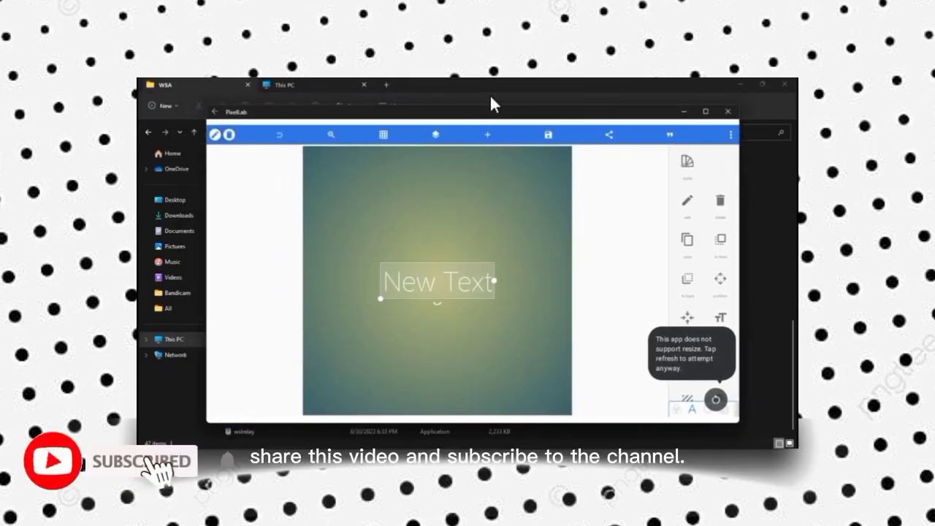